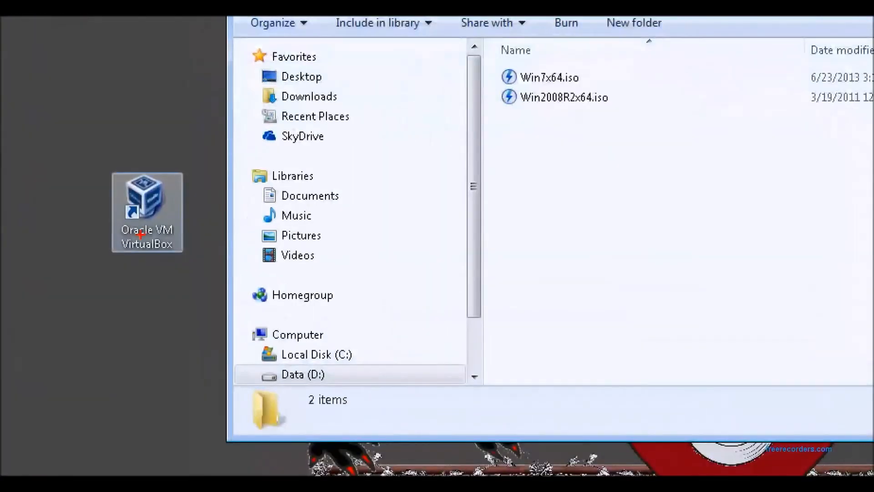
left_click_drag(141, 209, 115, 322)
key("Escape")
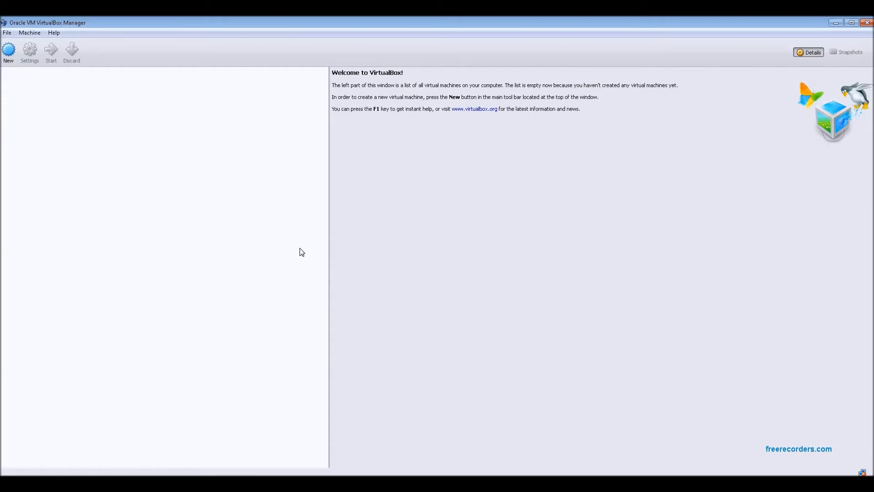
- Start a new virtual machine named Lab Practice 1 with the Windows 2008 (64 bit) version
left_click(9, 58)
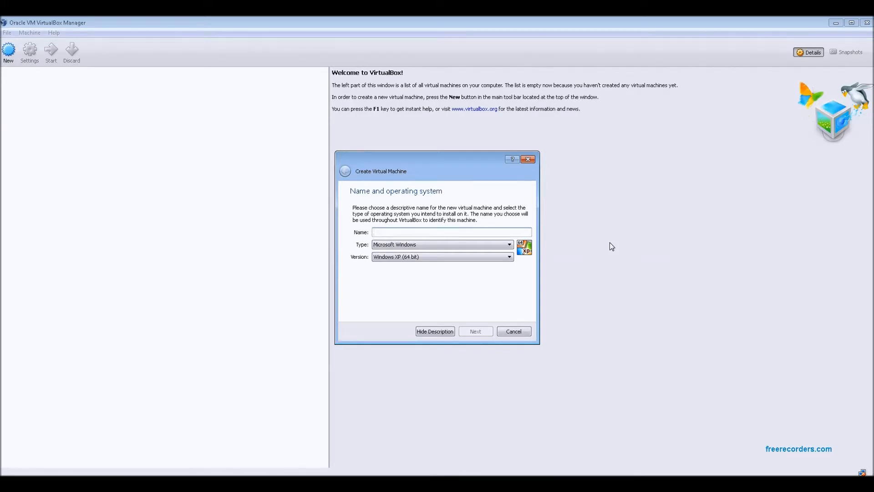
type("Lab Practice 1")
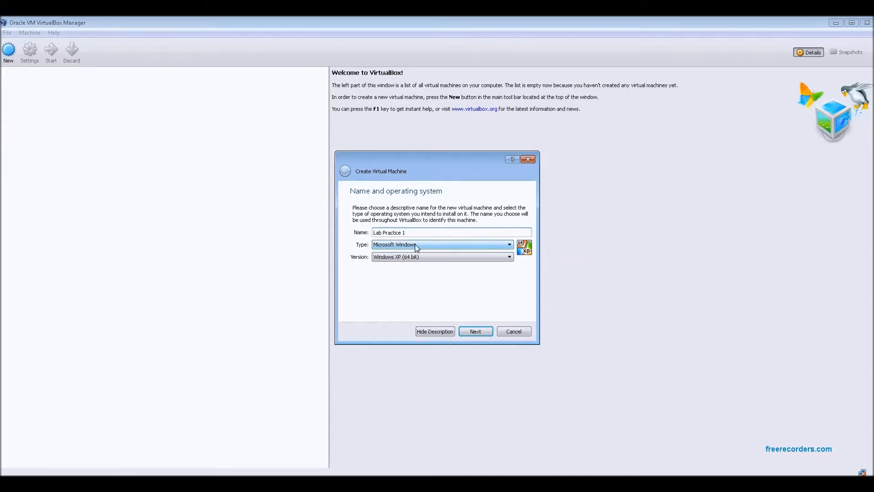
left_click(411, 258)
scroll(459, 294, "down", 3)
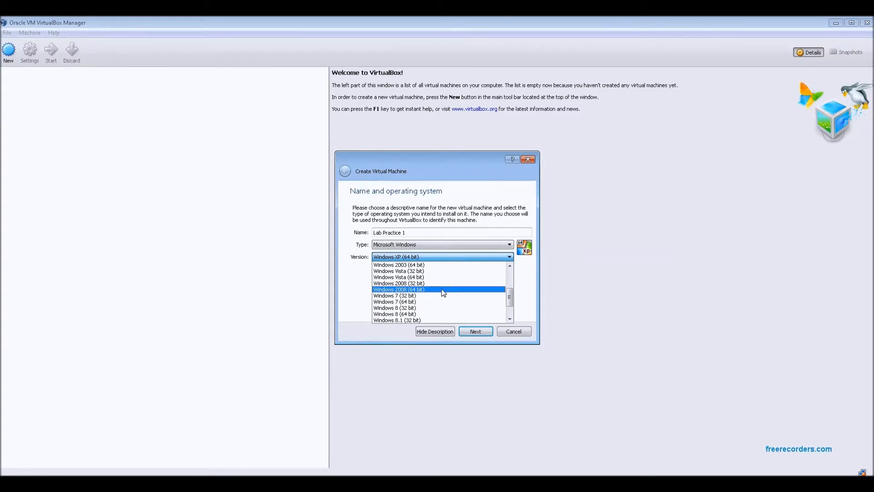
left_click(443, 290)
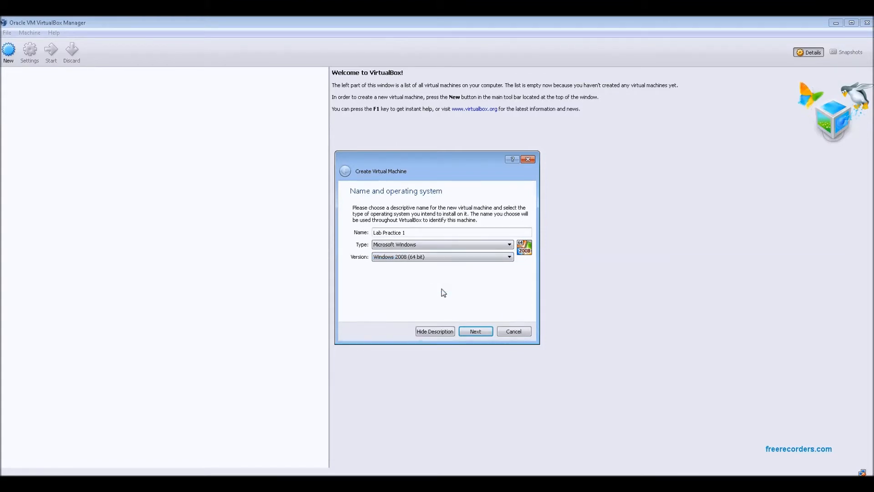
left_click(481, 333)
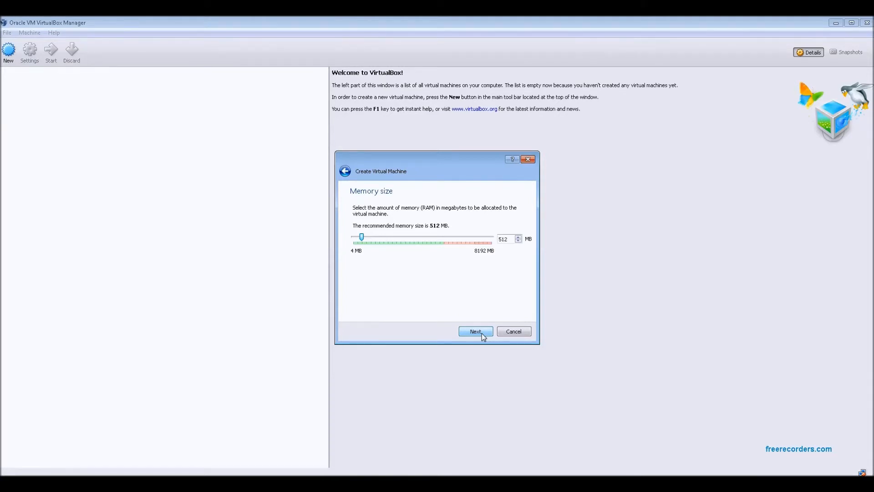
- Set the new virtual machine's memory size to 1024 MB
left_click(513, 242)
left_click_drag(514, 243, 498, 241)
type("1024")
left_click(476, 331)
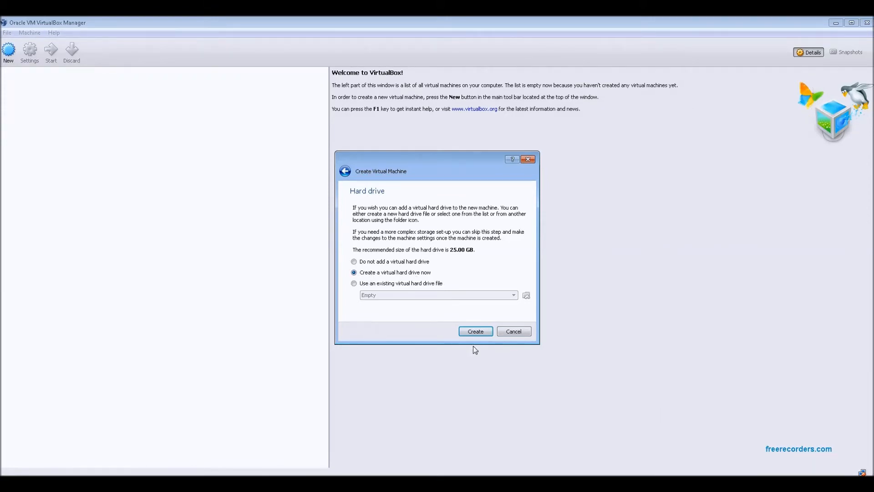
- Create a new virtual hard drive as a dynamically allocated VDI file with a size of 30 GB
left_click(479, 334)
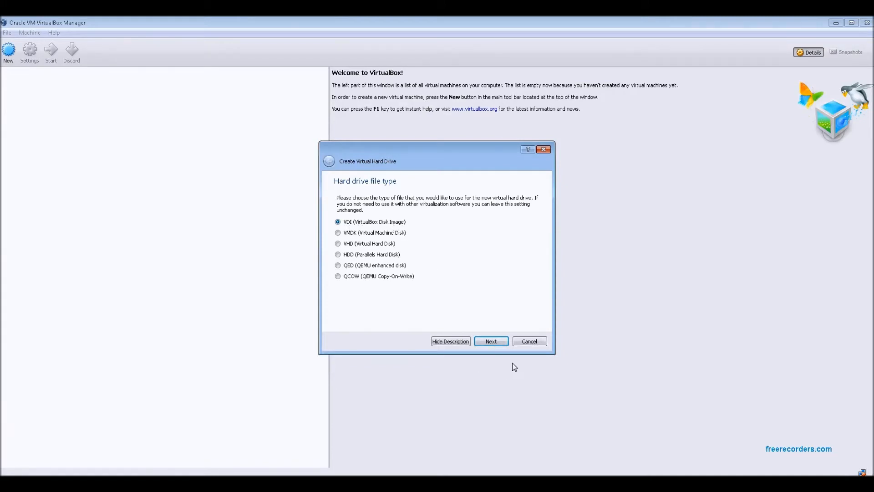
left_click(494, 343)
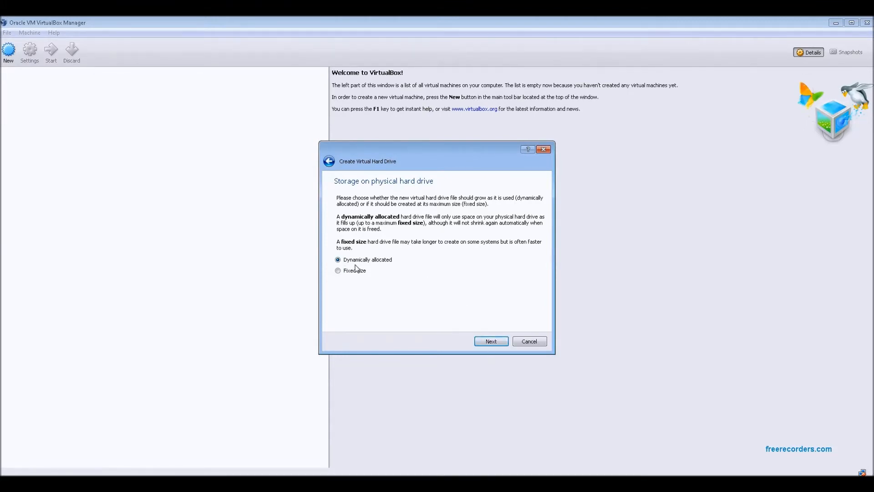
left_click(492, 341)
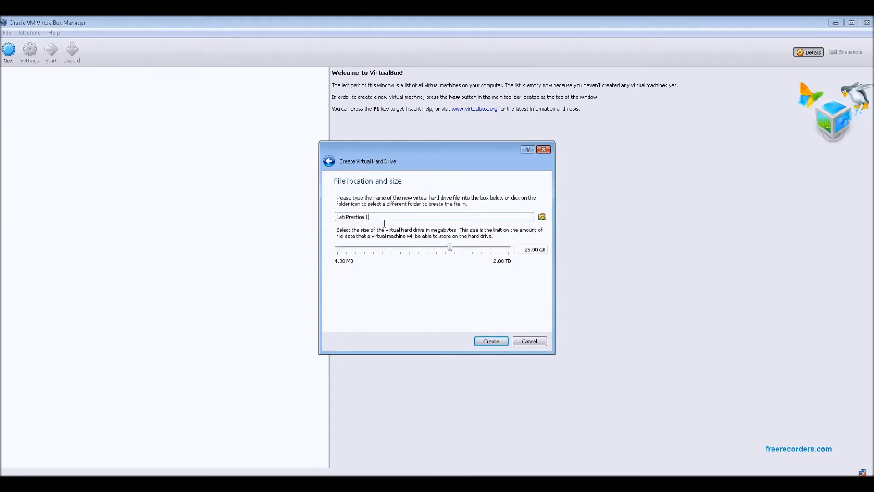
left_click(529, 254)
double_click(528, 254)
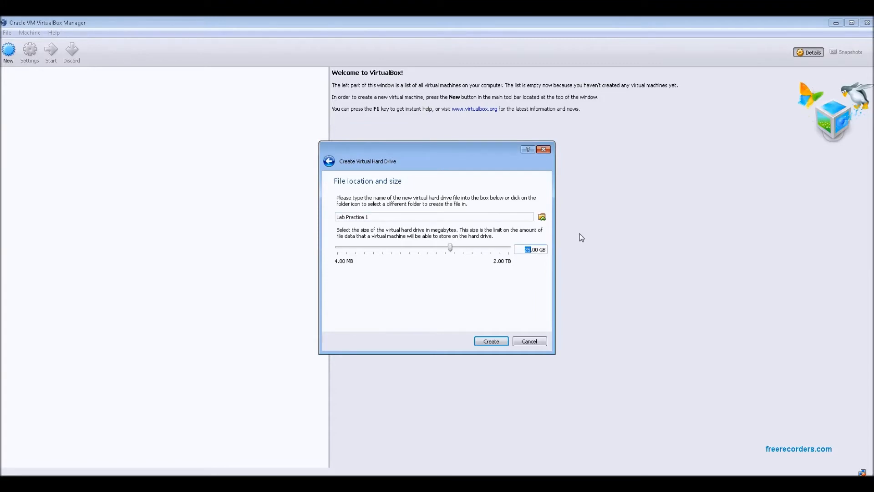
type("30")
left_click(495, 344)
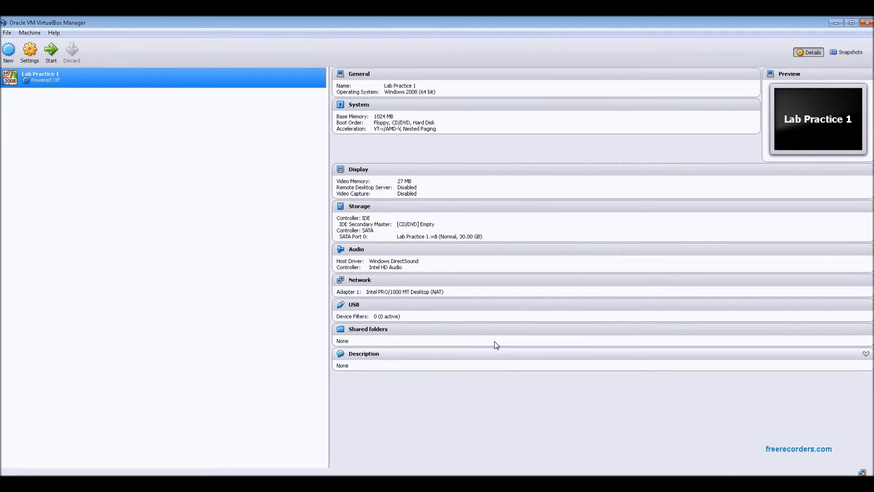
- Disable Floppy in the boot order of the Lab Practice 1 machine's system settings
left_click(30, 57)
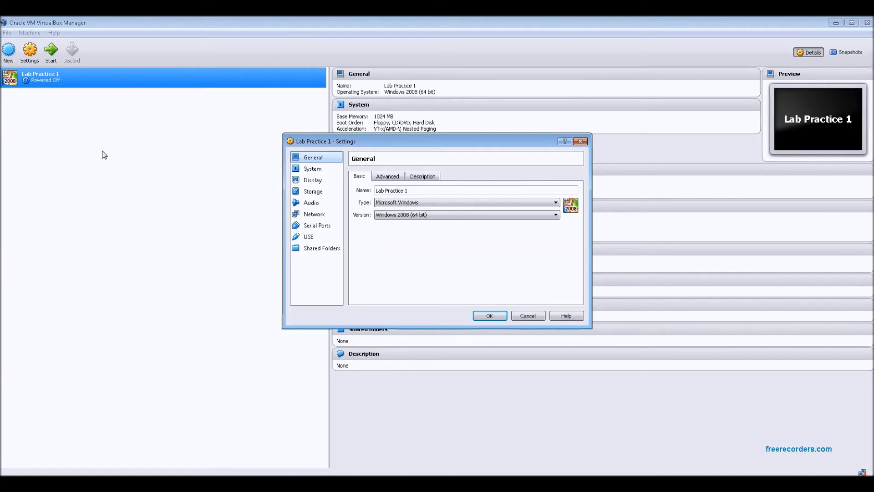
left_click(312, 169)
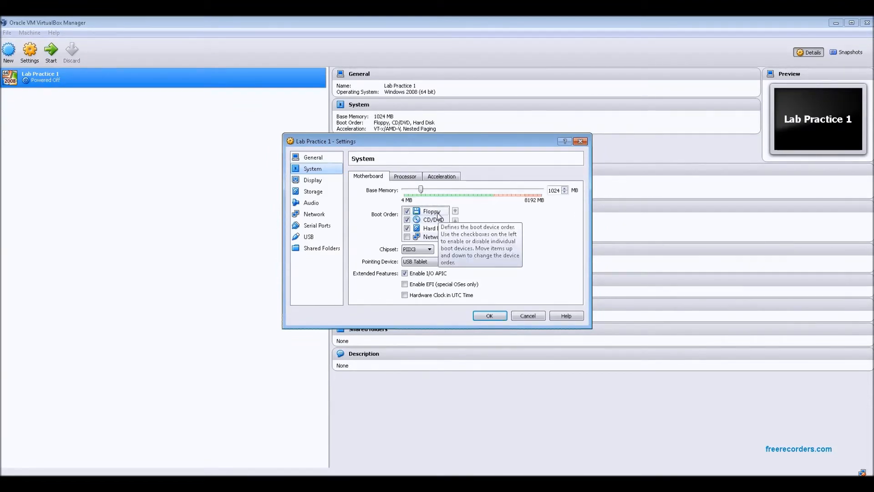
left_click(406, 211)
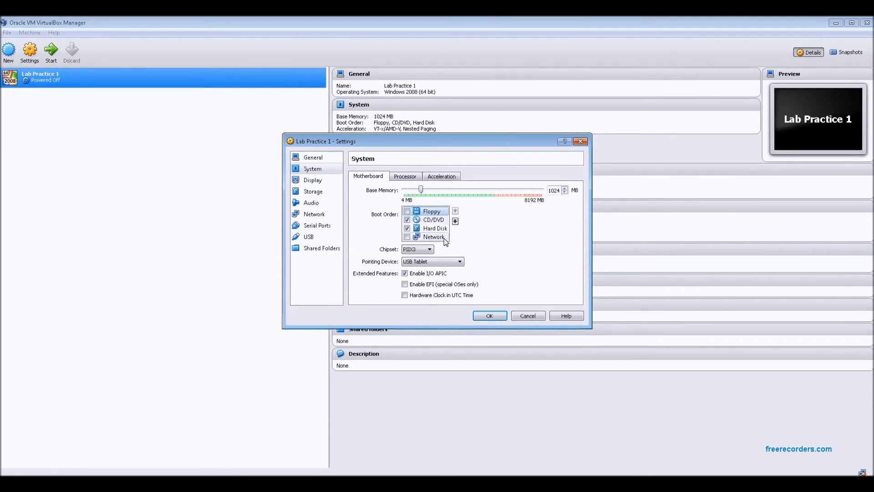
- Load Win2008R2x64.iso from the D:\ISO folder into the machine's empty IDE CD/DVD drive
left_click(317, 195)
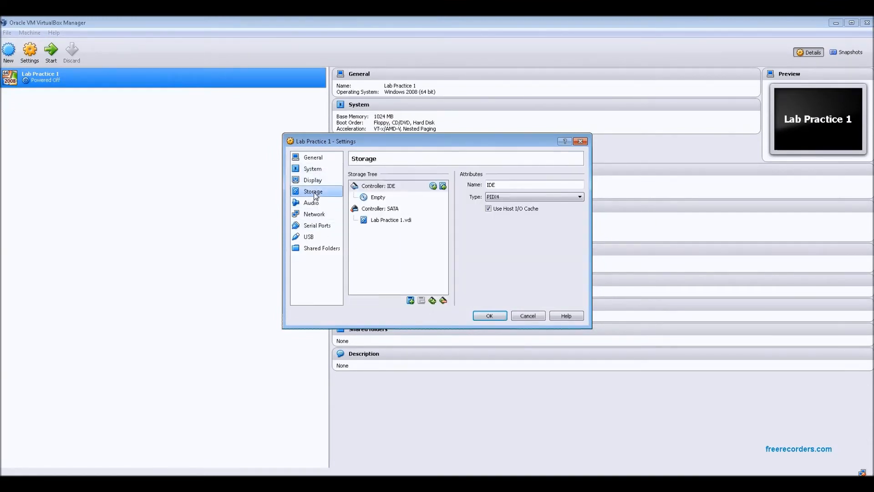
left_click(395, 223)
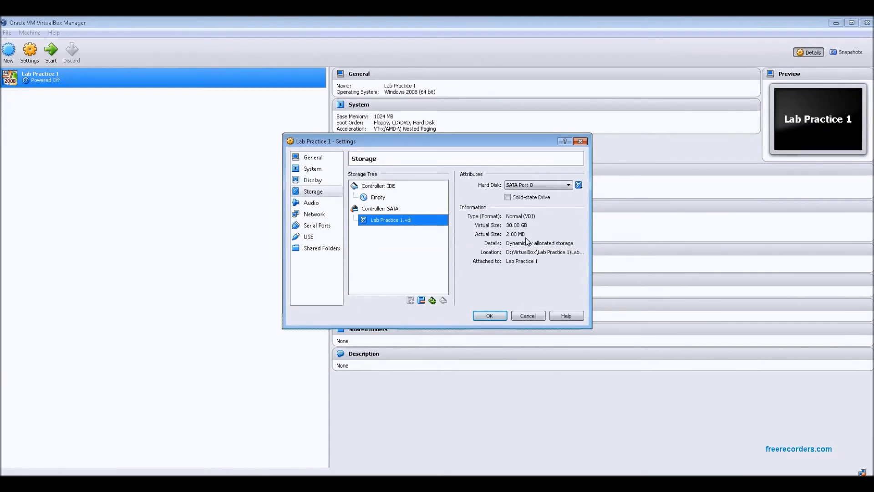
left_click(378, 197)
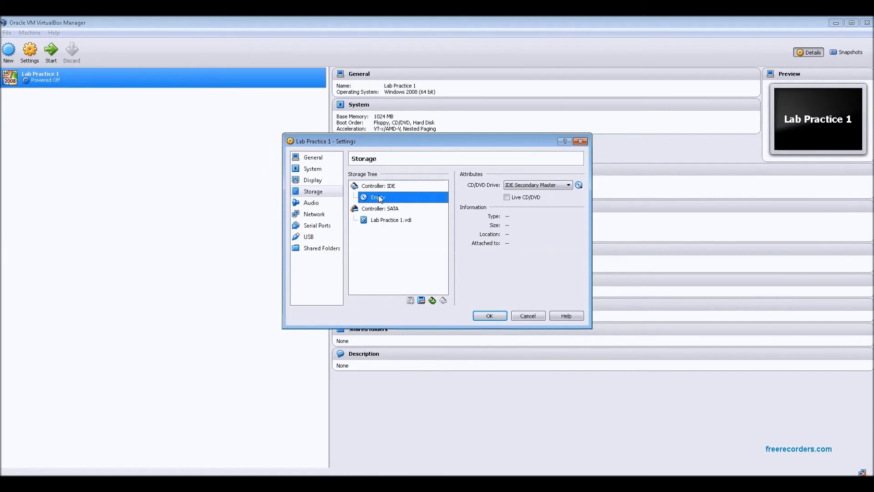
left_click(579, 186)
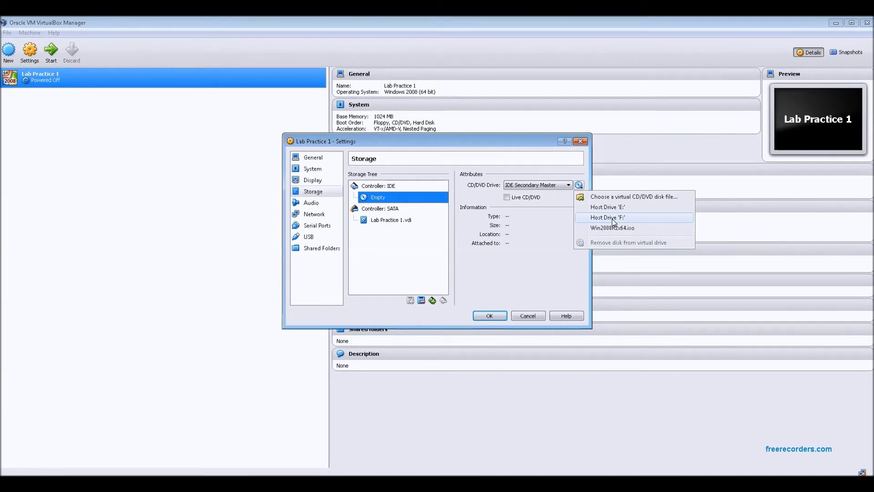
left_click(656, 199)
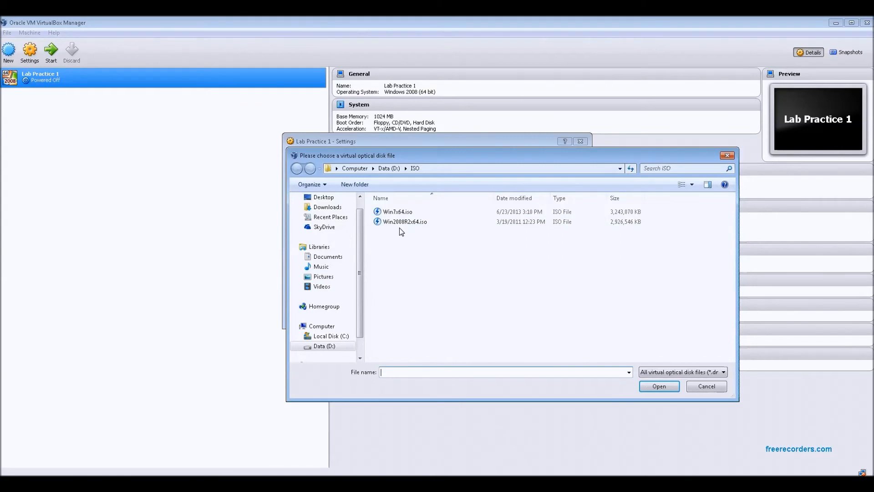
left_click(410, 221)
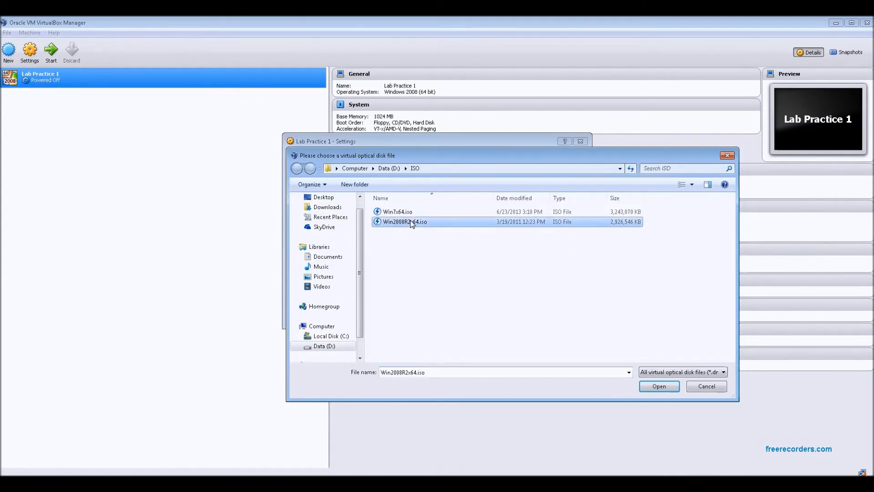
left_click(665, 389)
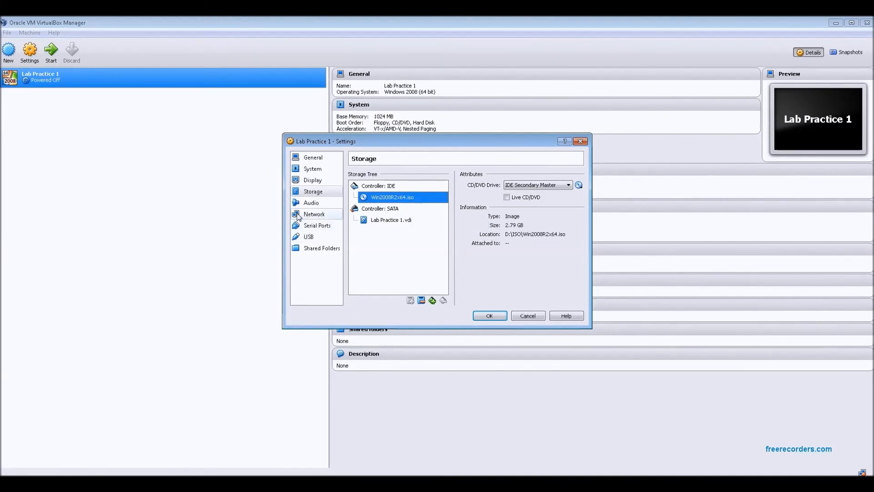
- Attach network Adapter 1 to an Internal Network named ACME and show its advanced options
left_click(314, 214)
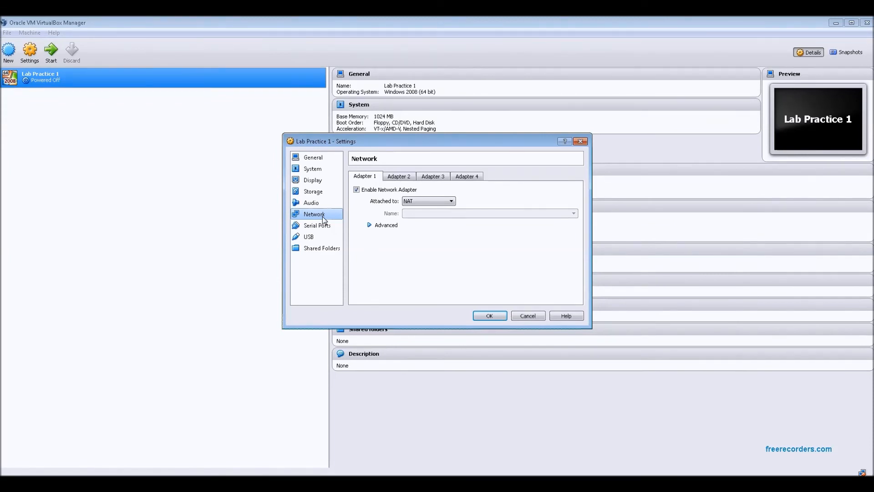
left_click(451, 201)
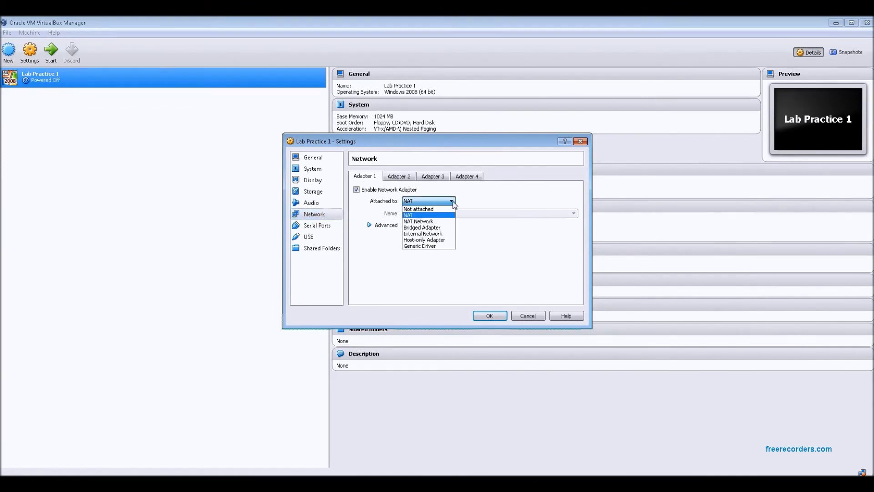
left_click(427, 234)
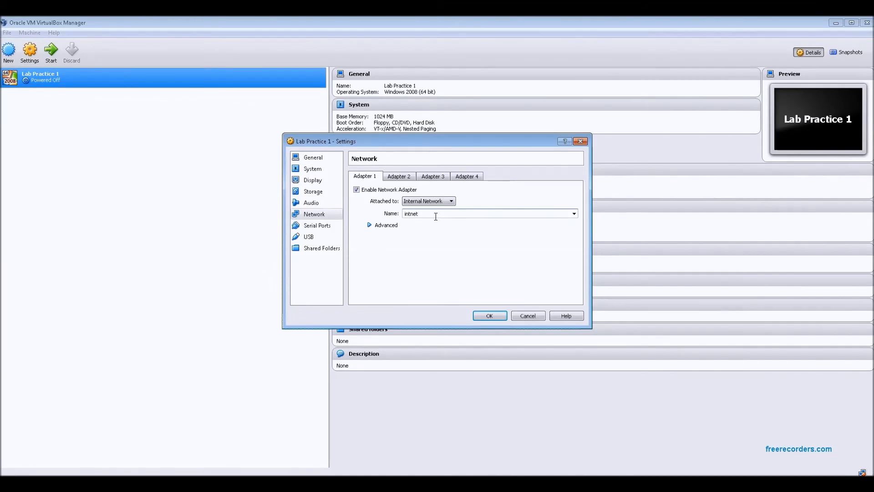
left_click_drag(432, 215, 403, 214)
type("ACME")
left_click(369, 225)
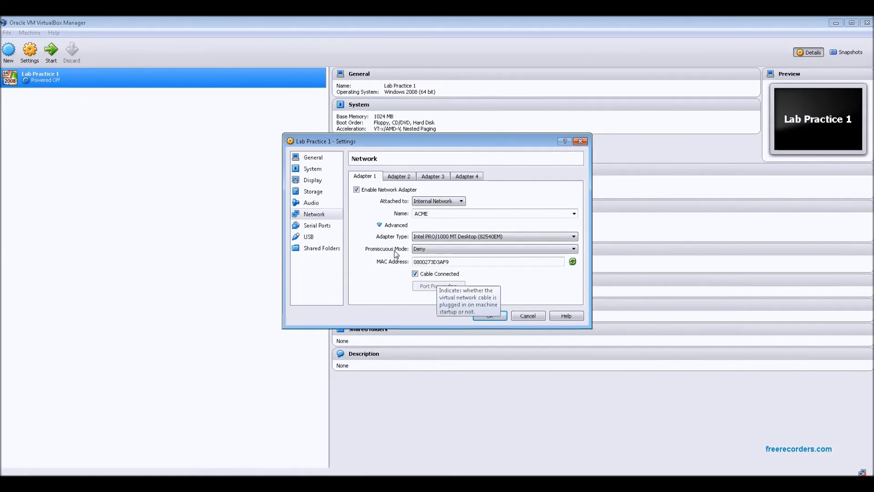
- Review the machine's System, Storage and Network settings and save the configuration
left_click(312, 169)
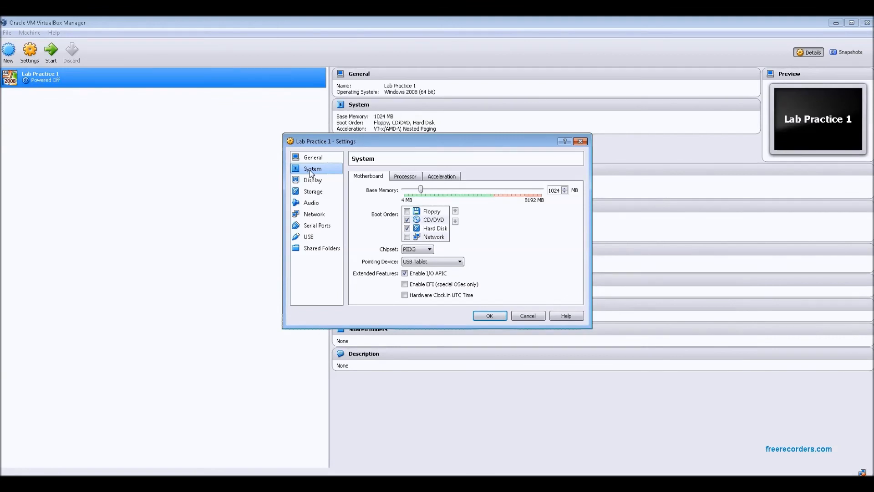
left_click(314, 192)
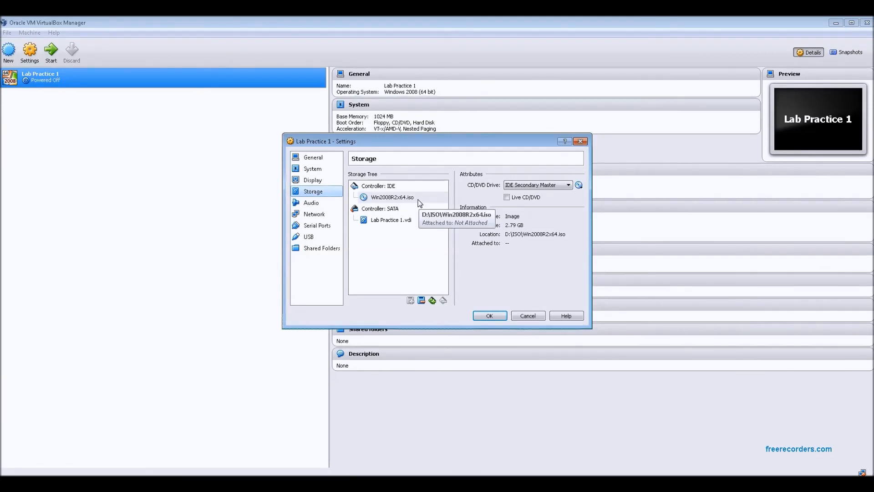
left_click(316, 216)
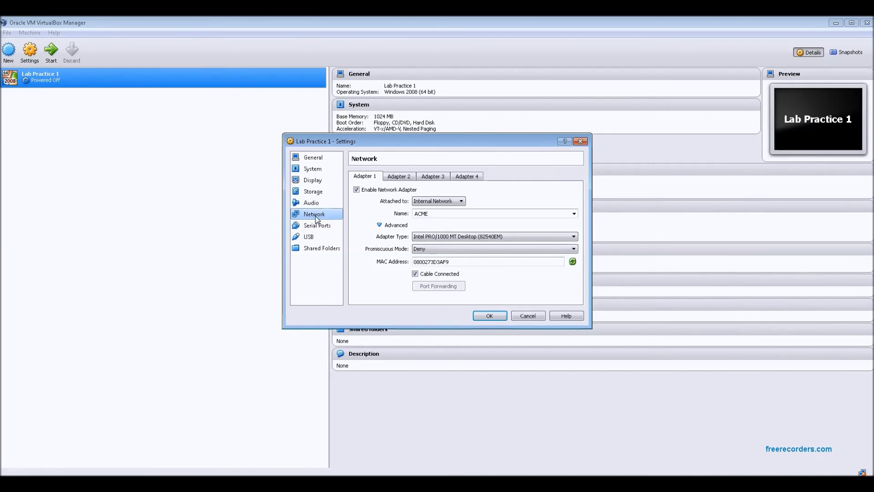
left_click(489, 316)
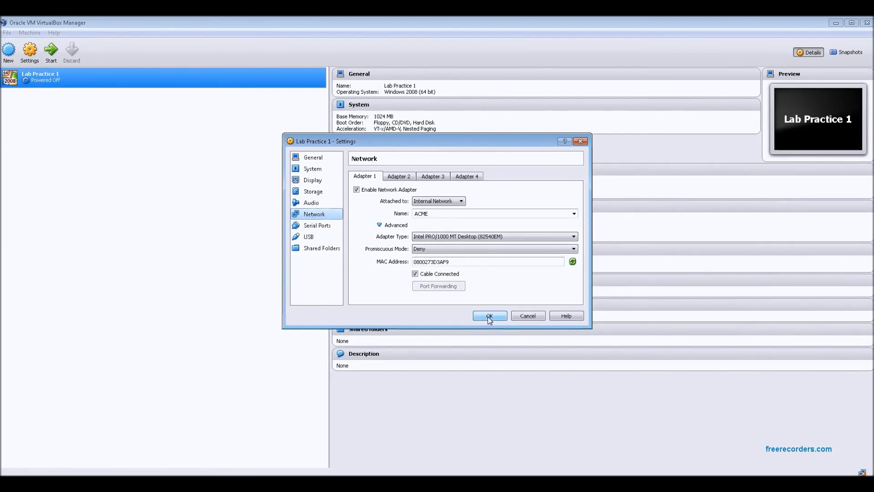